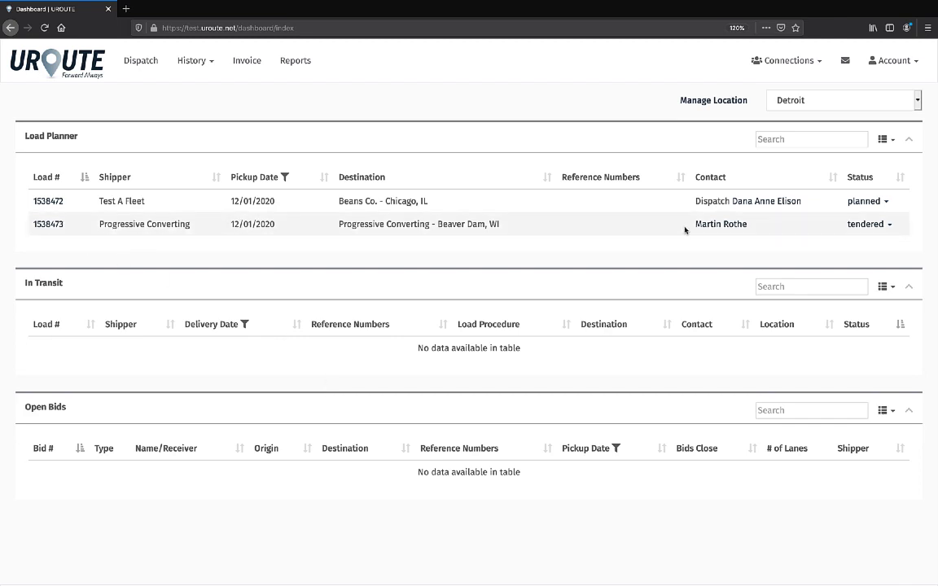
- Accept the tendered Progressive Converting load bound for Beaver Dam, WI in the Load Planner
left_click(862, 226)
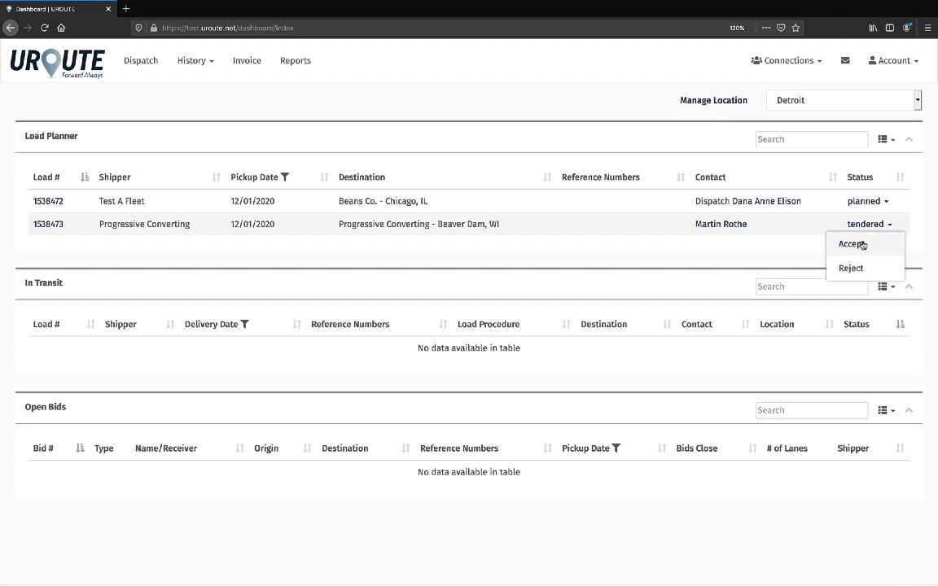
left_click(859, 243)
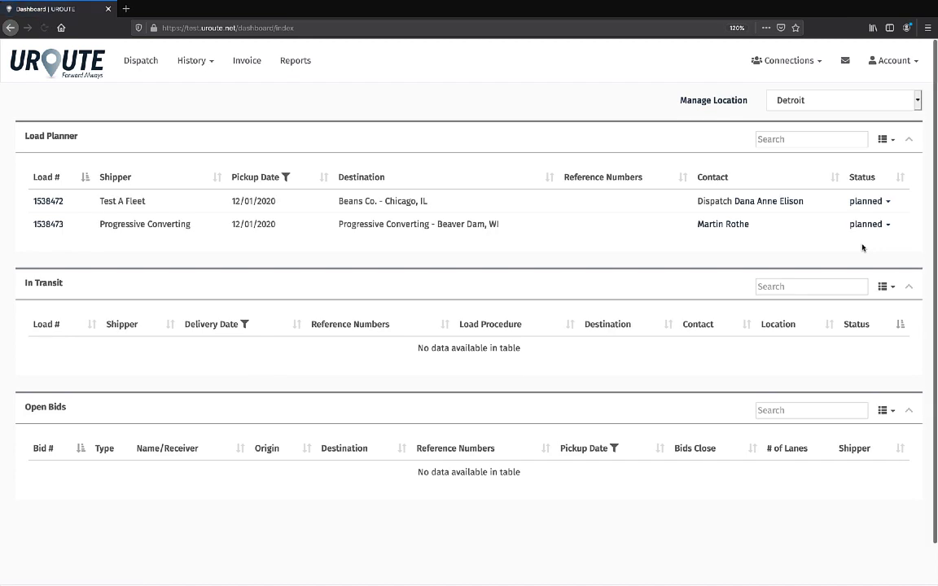
left_click_drag(80, 224, 30, 230)
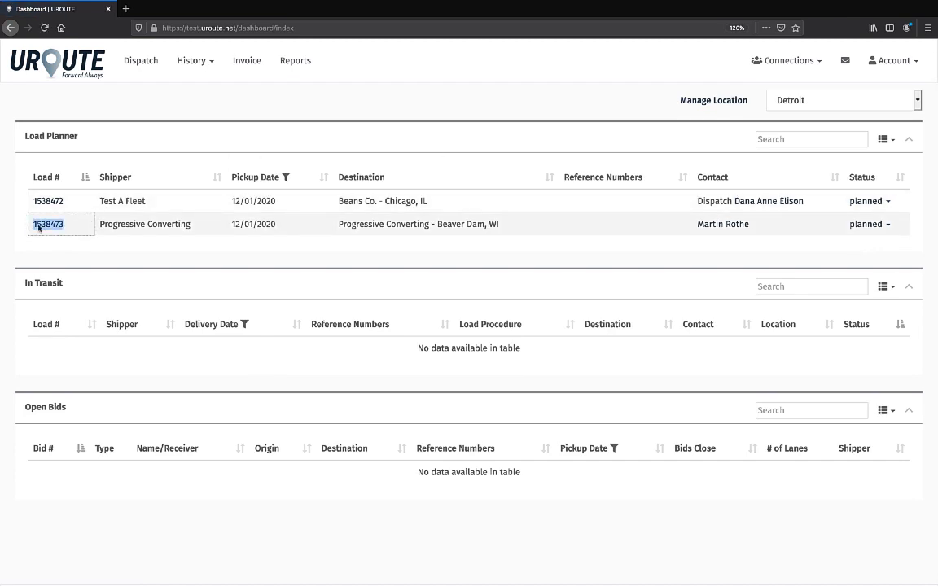
- Open the auto-generated invoice for the Progressive Converting load for editing
left_click(248, 60)
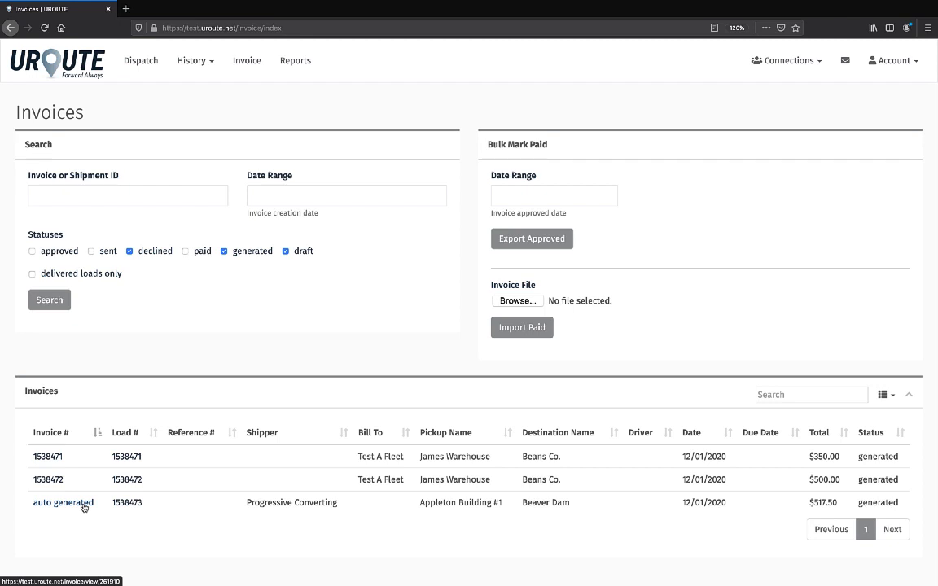
left_click(84, 505)
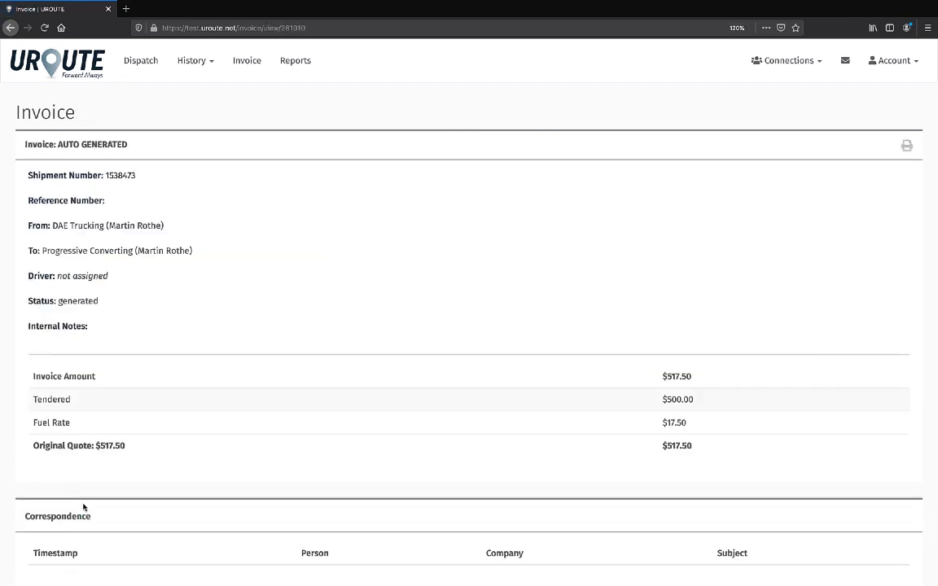
scroll(241, 423, "down", 5)
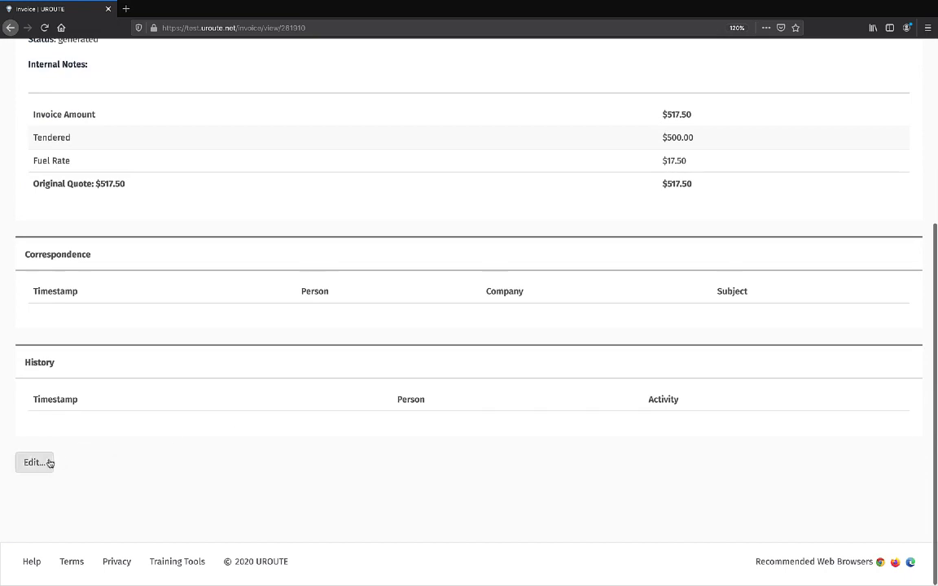
left_click(45, 466)
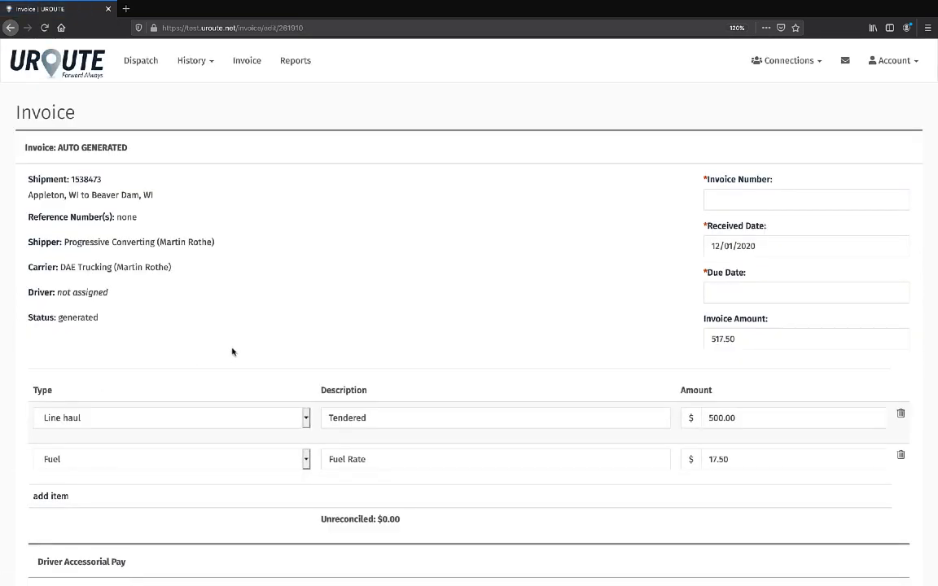
- Enter an invoice number and set the invoice's due date to 12/29/2020
left_click(739, 199)
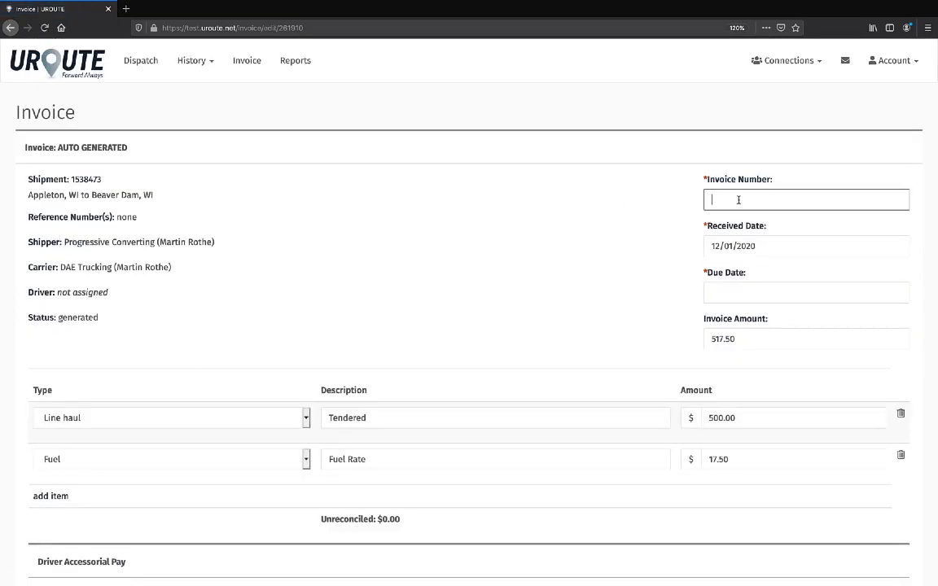
type("8879732")
left_click(749, 292)
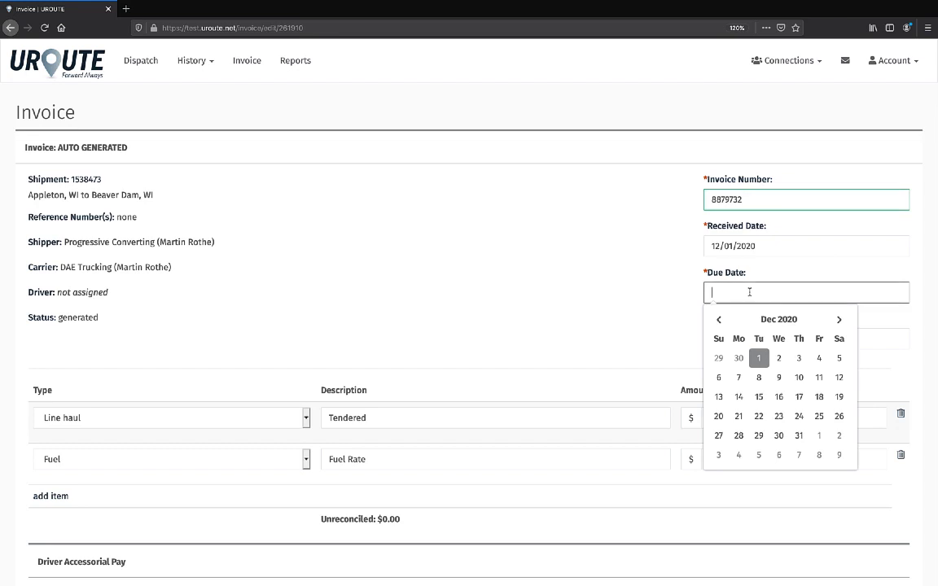
left_click(756, 436)
- Add an Accessorial line item described as "Detention At Origin" with an amount of 300
scroll(639, 366, "down", 3)
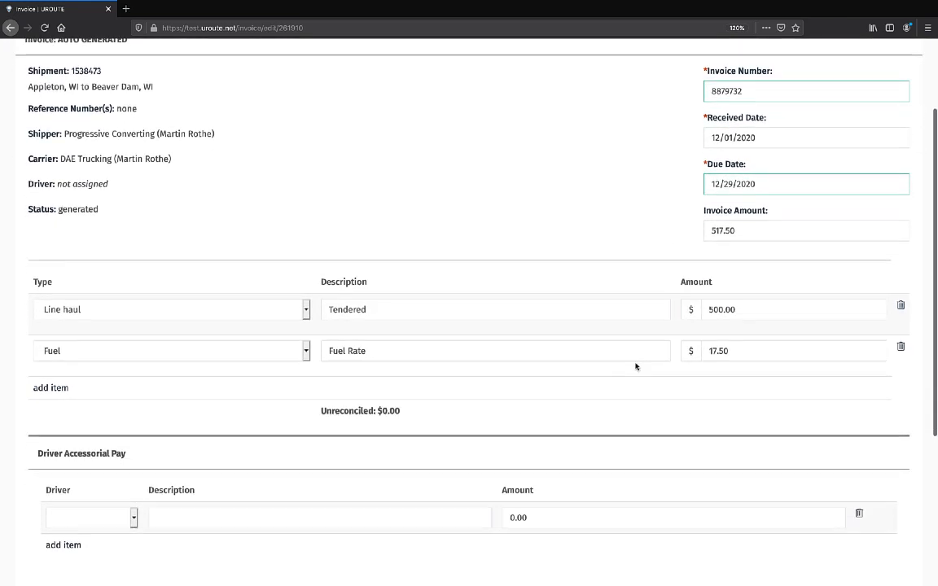
left_click(57, 389)
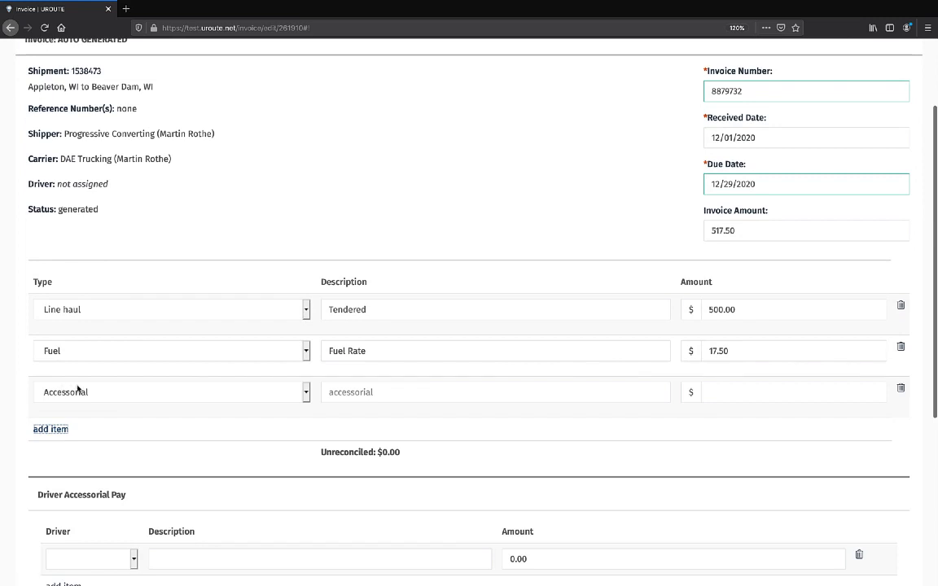
left_click(455, 396)
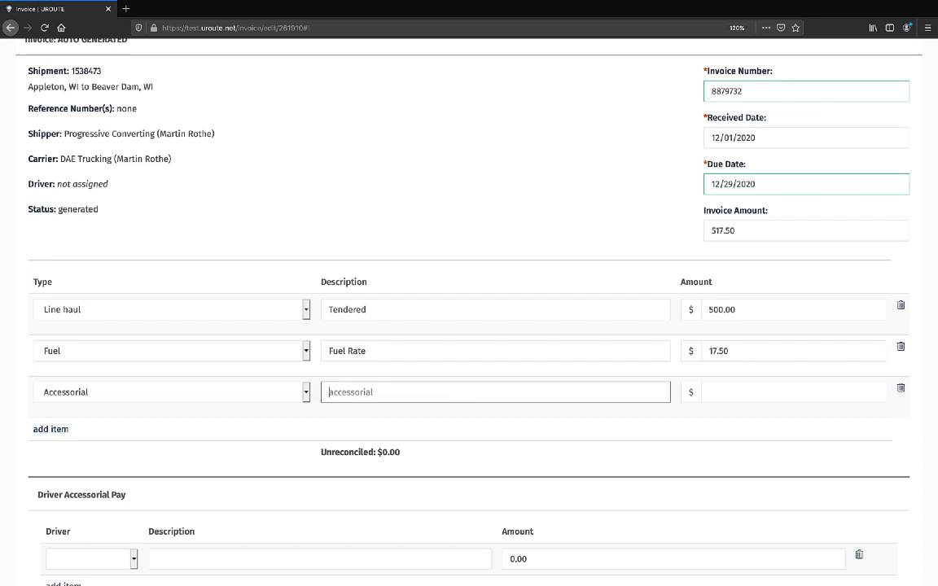
type("Detent")
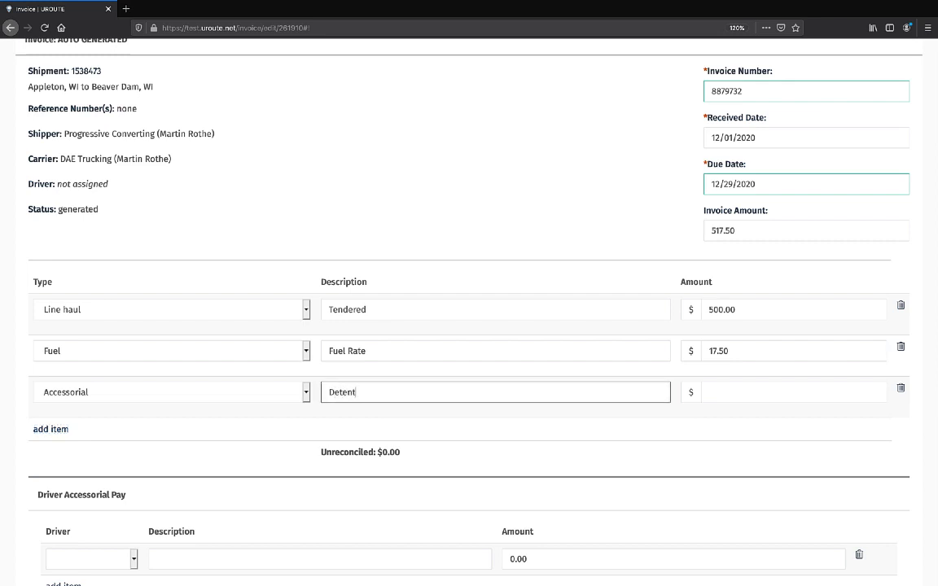
type("iona")
type("At Origin")
key("Tab")
type("300")
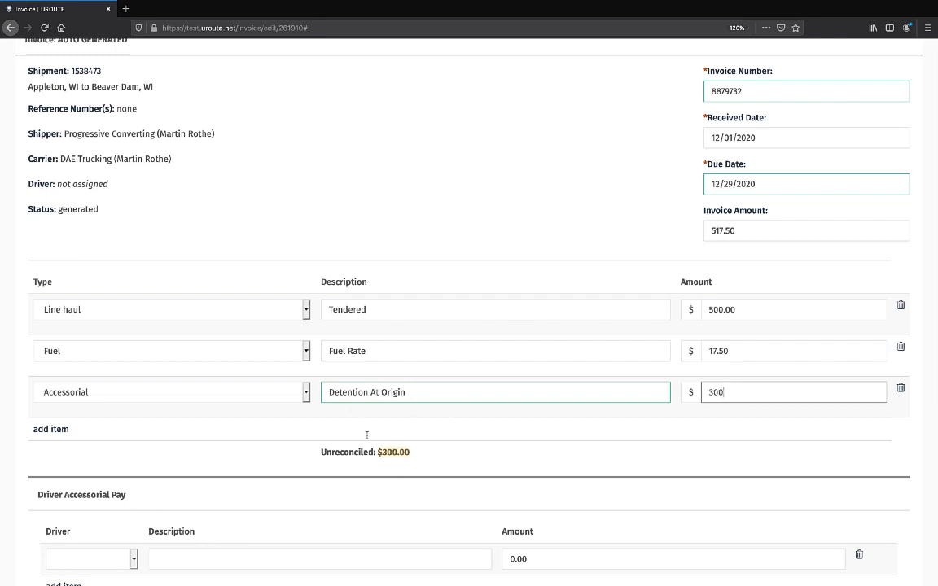
- Set the invoice amount to 817.50 and save the invoice as a draft
left_click(714, 231)
left_click_drag(713, 231, 710, 232)
type("8")
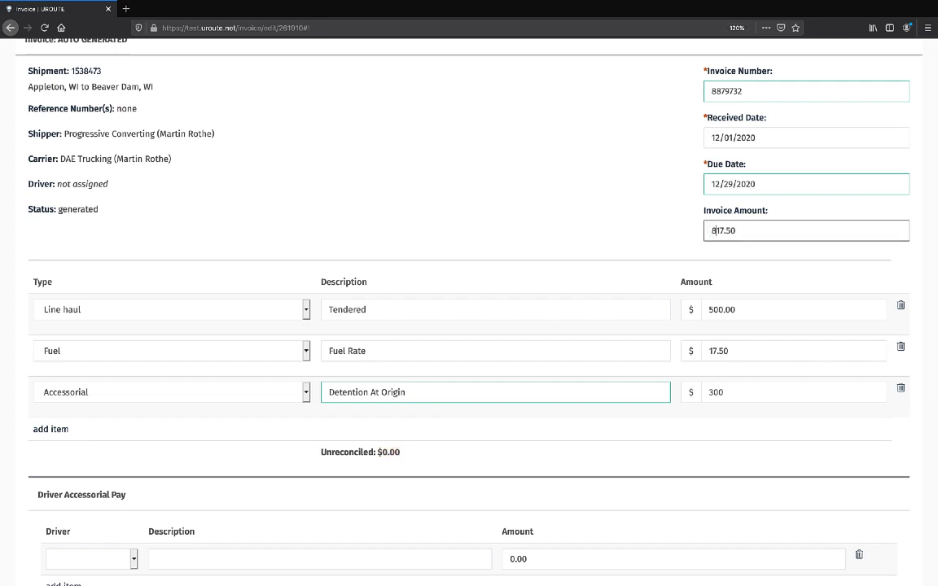
left_click(576, 191)
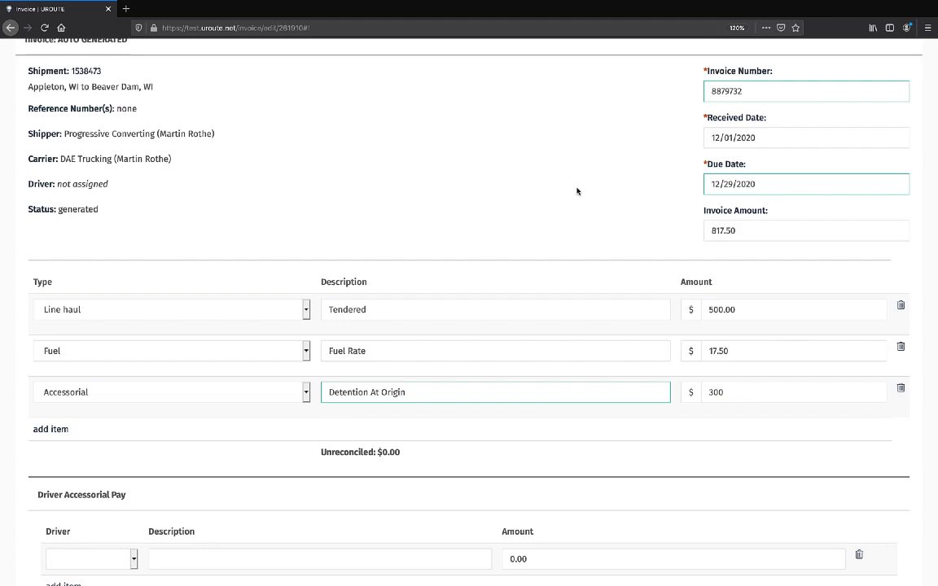
scroll(577, 192, "down", 5)
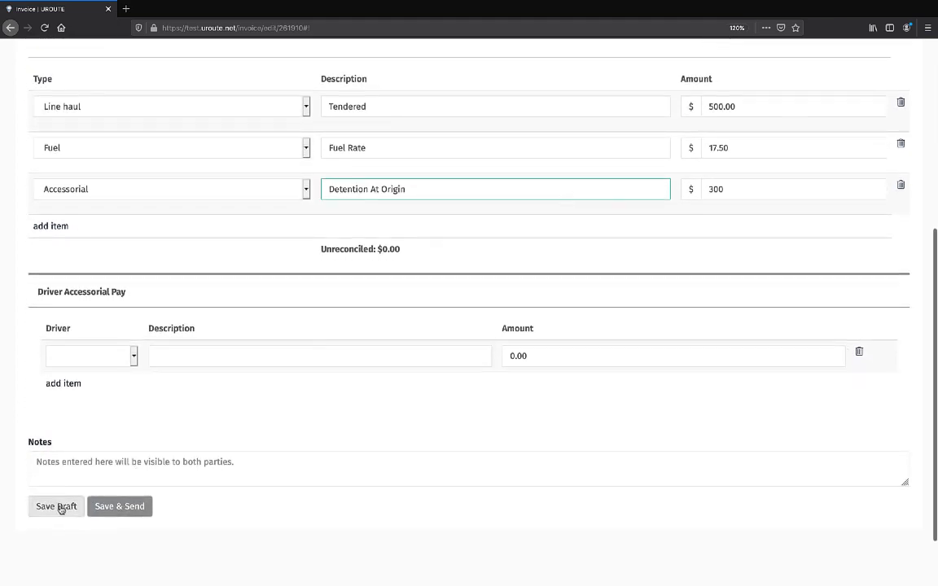
left_click(57, 507)
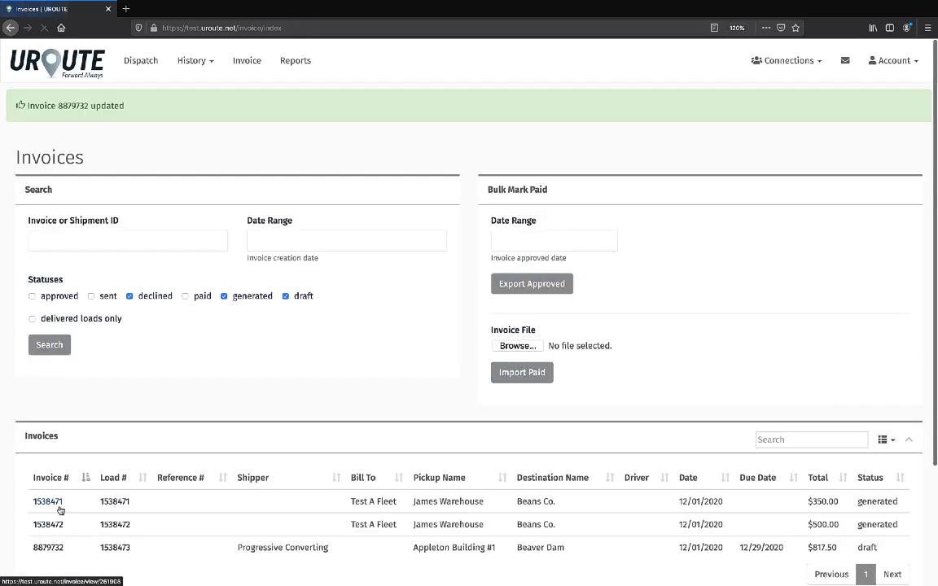
- Open the draft Progressive Converting invoice from the invoice list and put it into edit mode
scroll(298, 378, "down", 2)
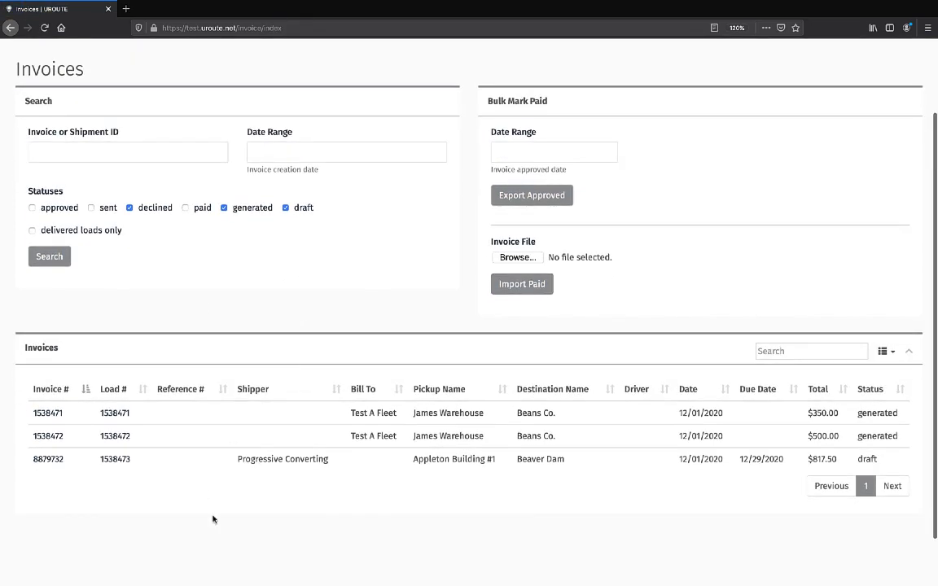
scroll(12, 460, "down", 1)
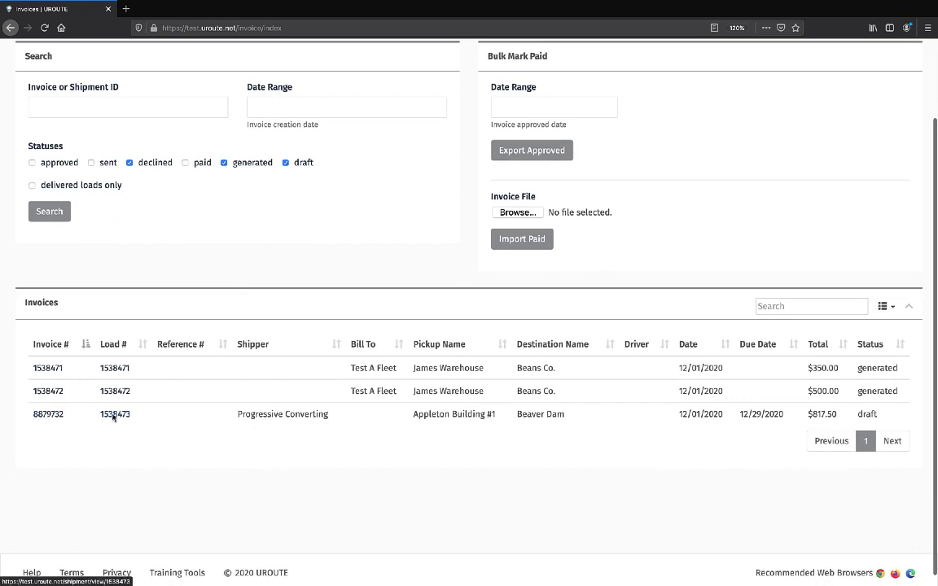
left_click(47, 416)
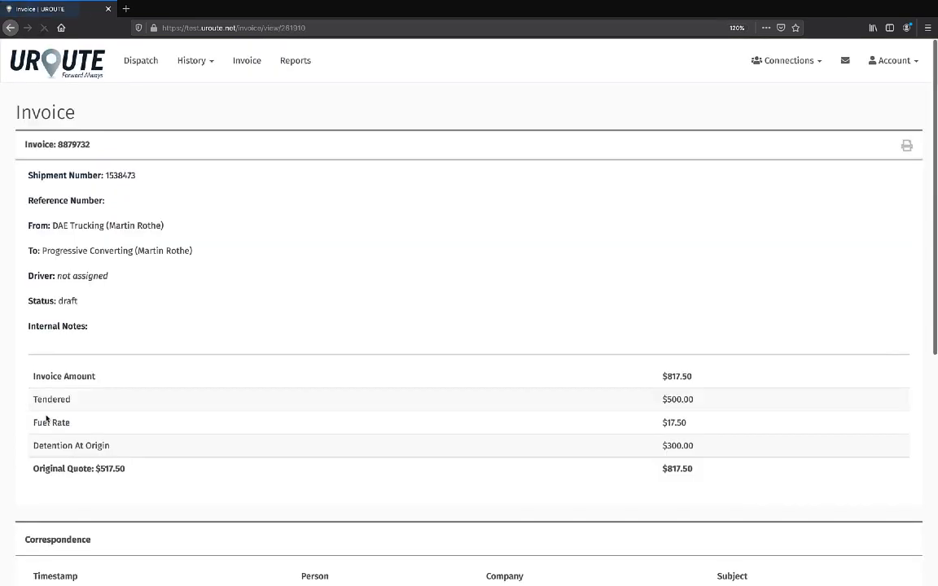
scroll(593, 297, "down", 2)
scroll(592, 297, "up", 2)
scroll(593, 297, "down", 5)
left_click(35, 461)
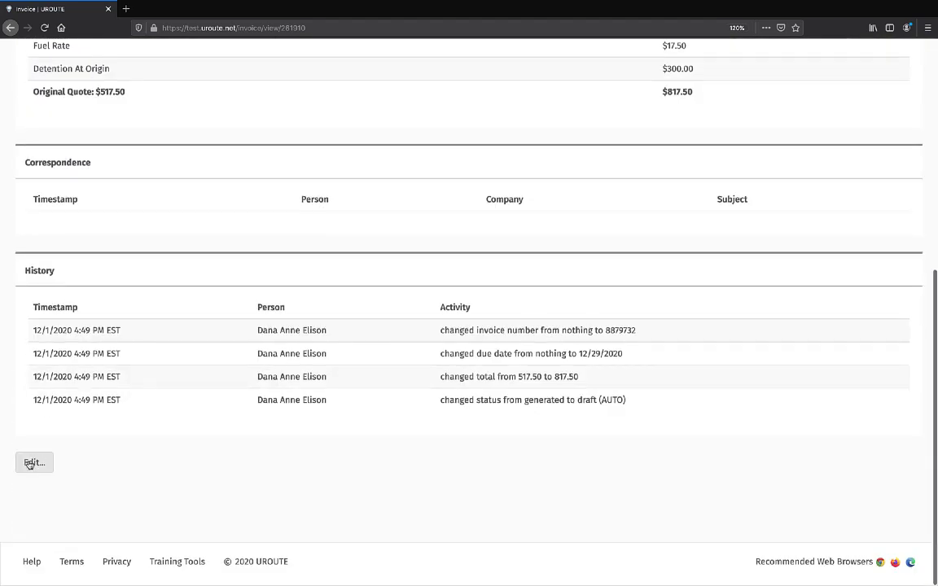
- Replace the draft invoice's number with a different invoice number
left_click(757, 199)
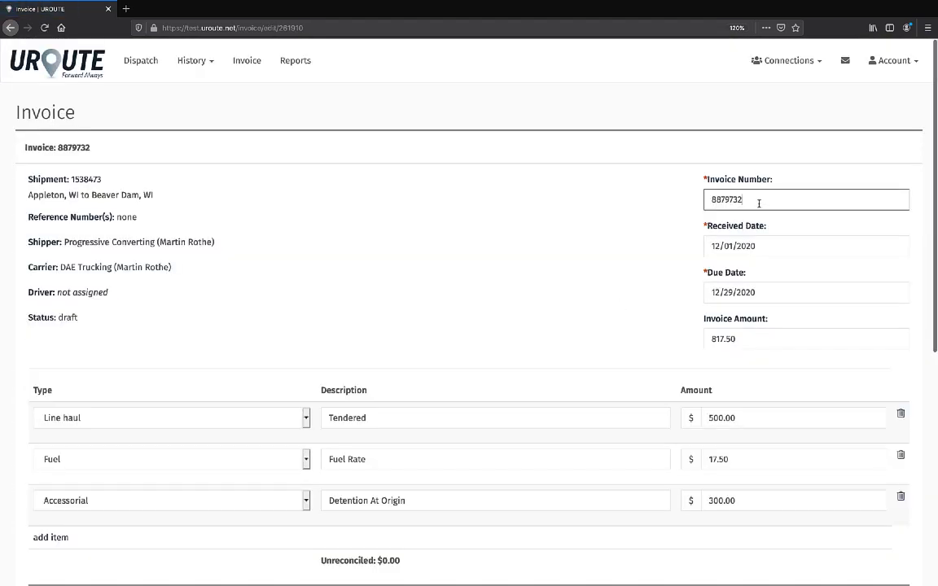
double_click(716, 201)
type("9988765")
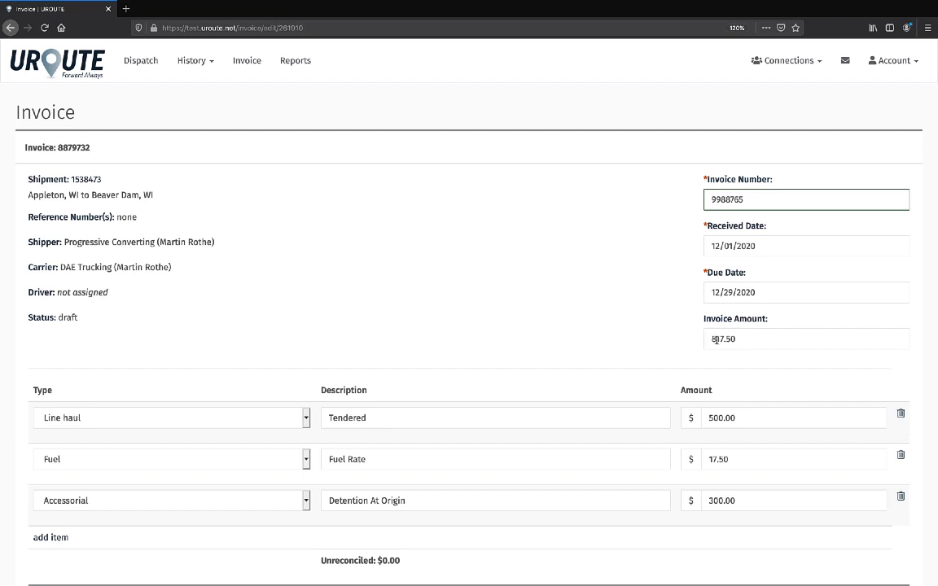
- Delete the "Detention At Origin" line item and set the invoice amount to 517.50
left_click(900, 496)
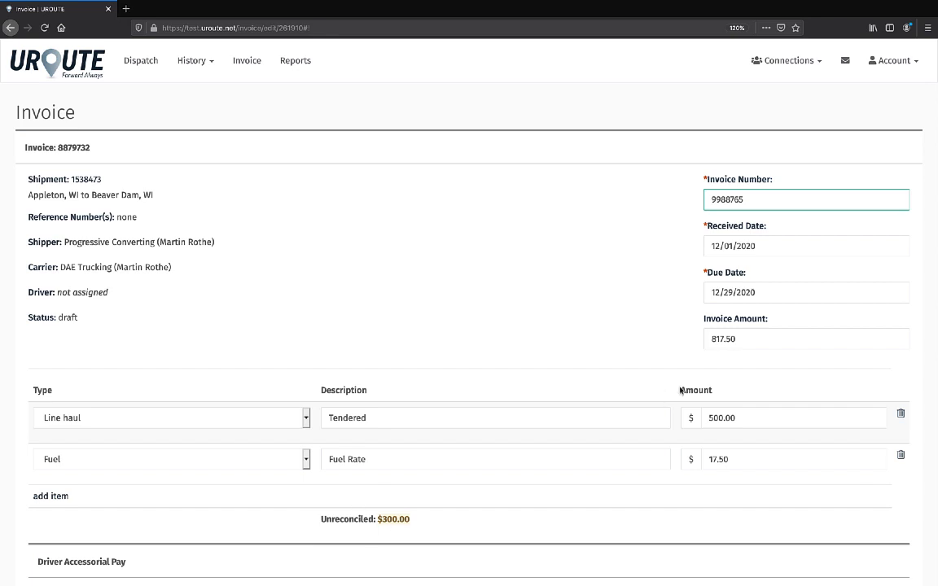
left_click(716, 339)
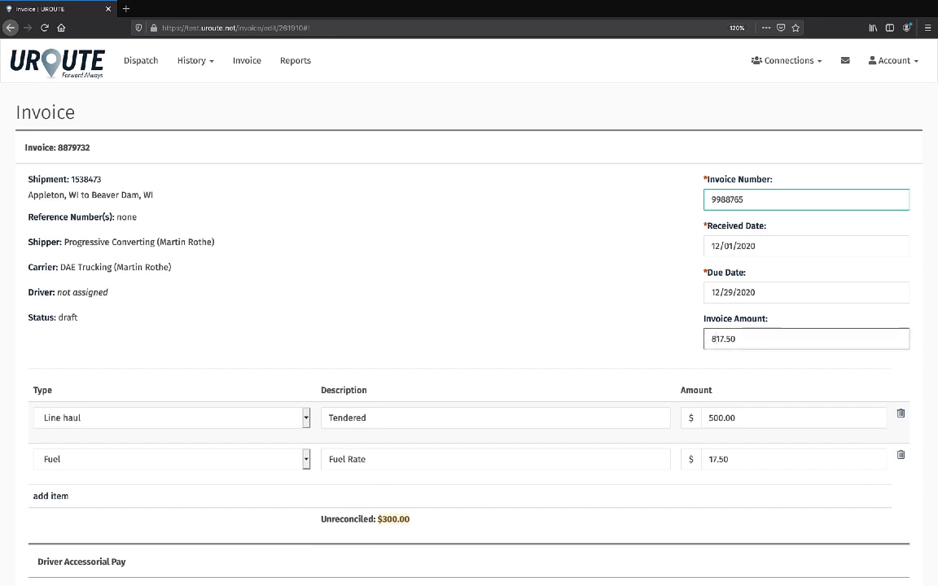
key("BackSpace")
type("5")
left_click(548, 320)
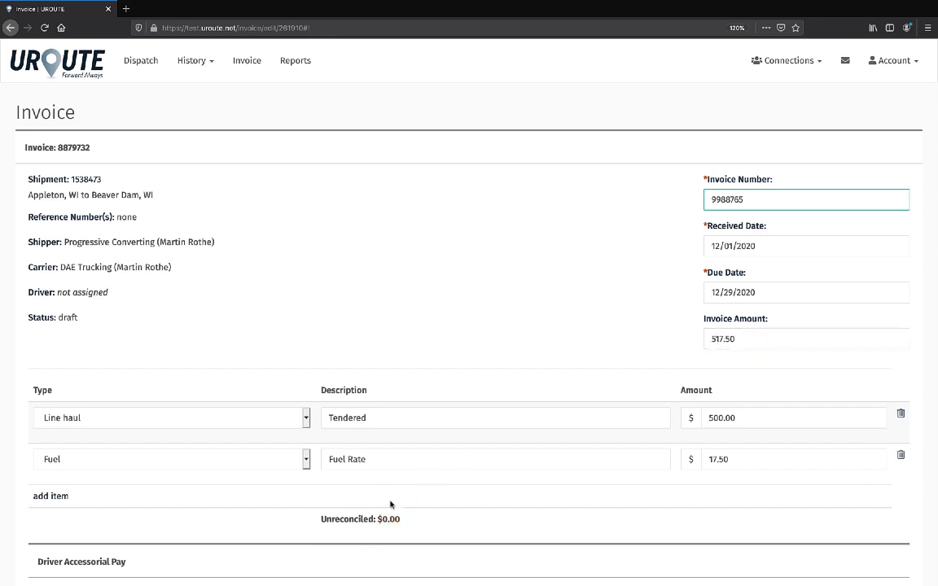
- Enter the note "Detention was not approved." on the invoice
scroll(392, 510, "down", 1)
scroll(393, 511, "down", 3)
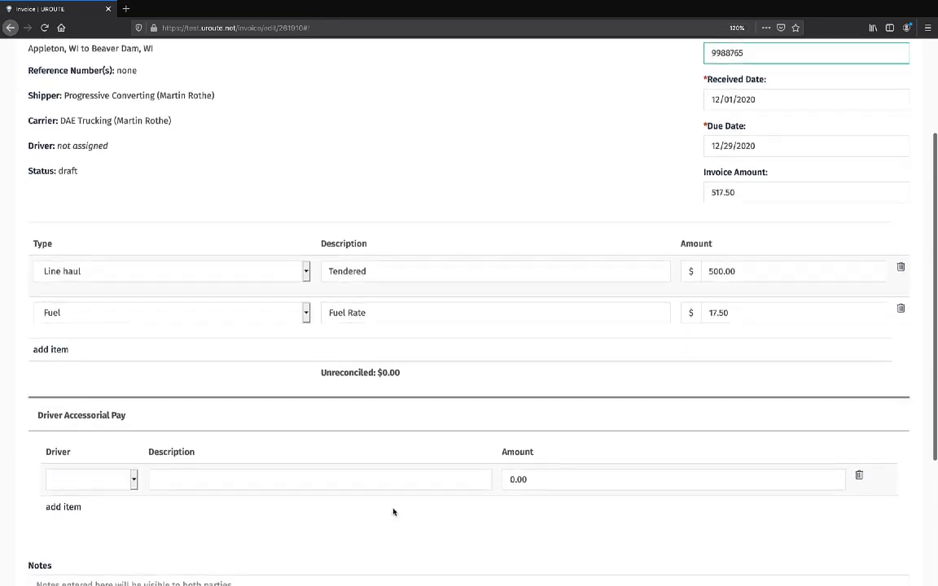
scroll(392, 511, "down", 4)
left_click(180, 422)
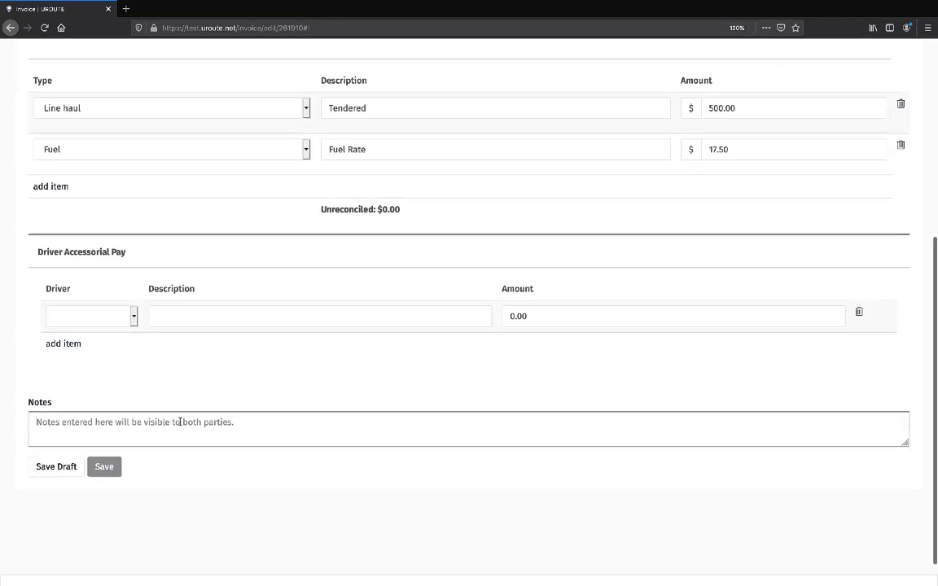
type("Det")
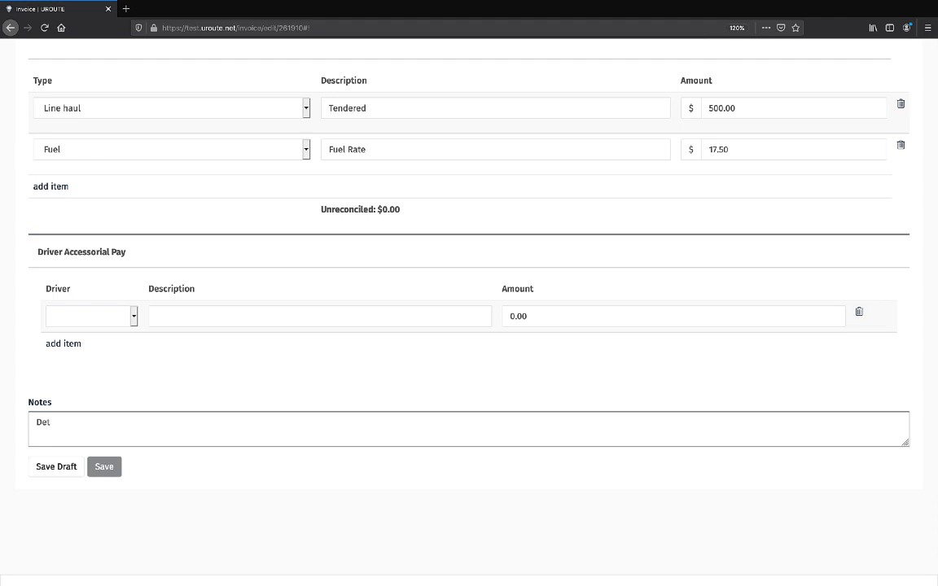
type("ention was not approved.")
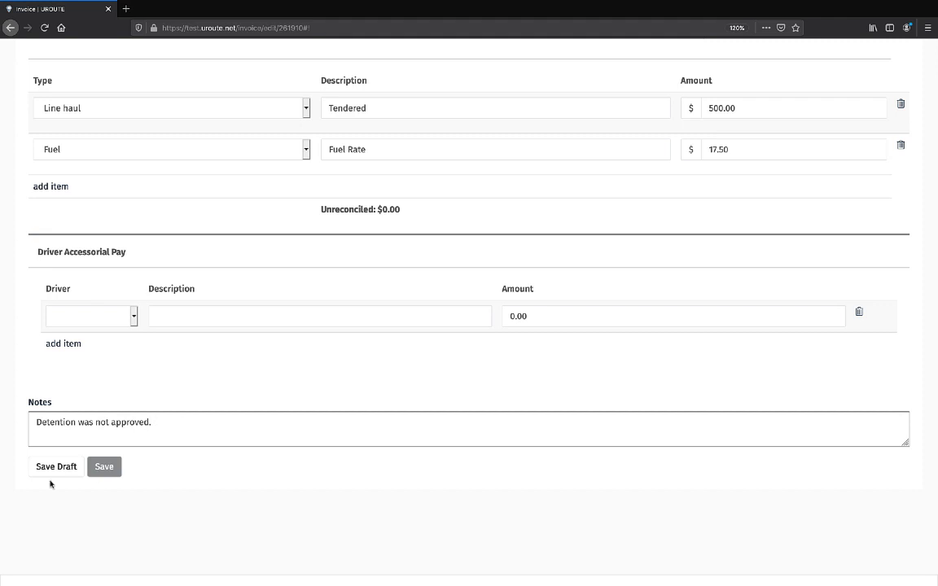
left_click(116, 473)
- Open the shipment linked to the draft invoice, start adding an attachment and browse the Desktop for a file without choosing one
scroll(385, 292, "up", 6)
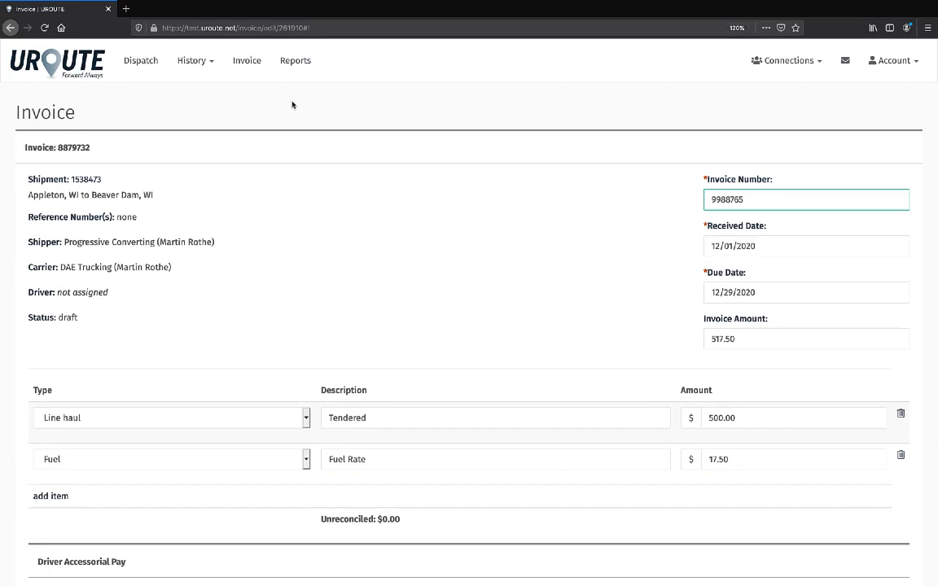
left_click(95, 181)
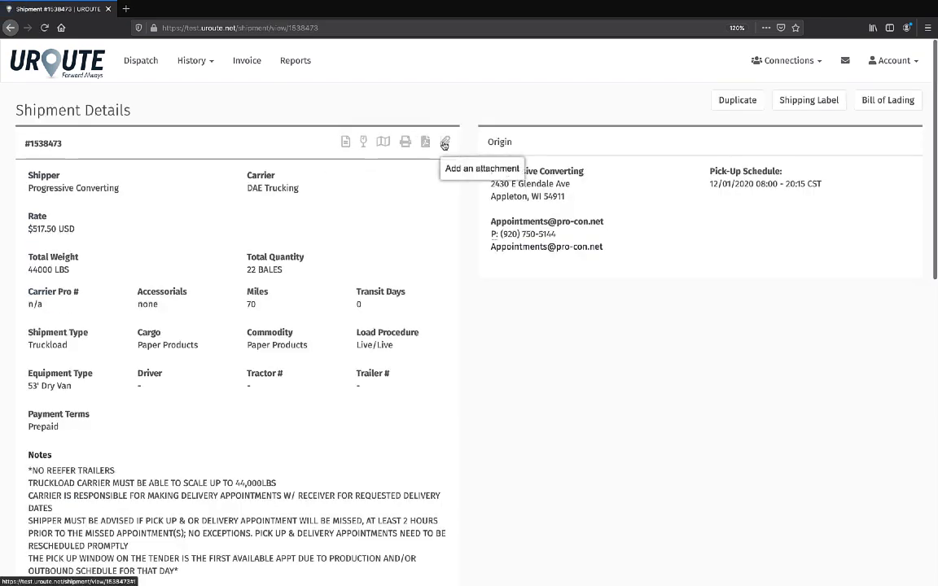
left_click(443, 144)
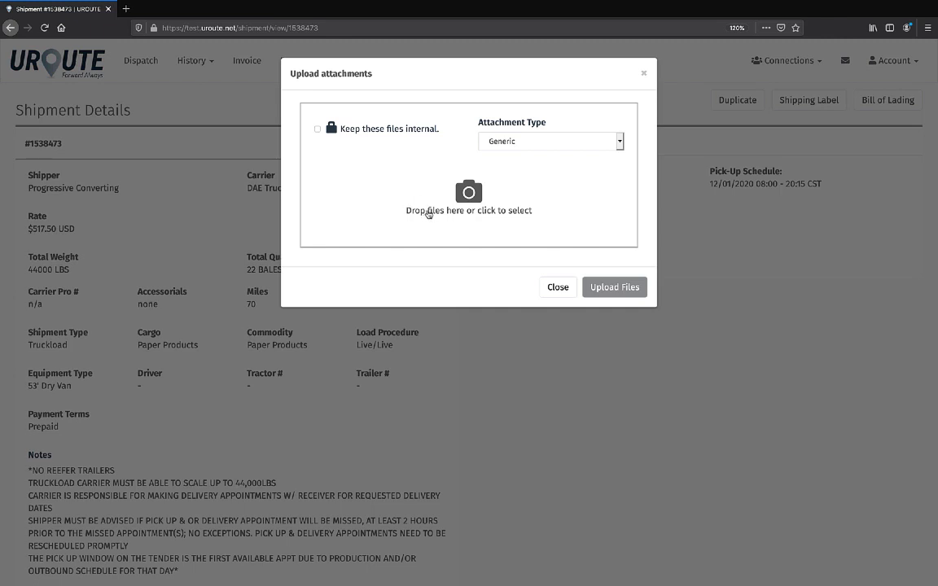
left_click(428, 212)
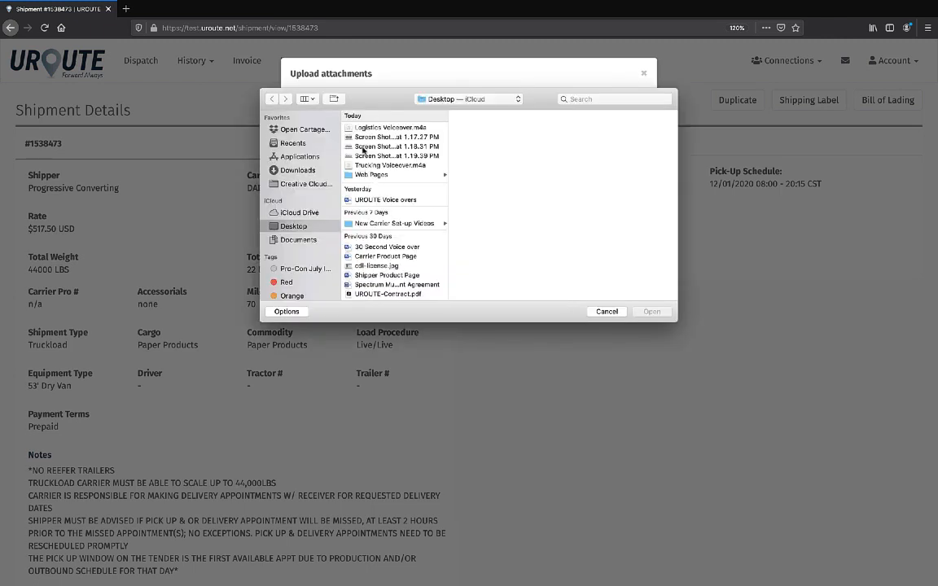
left_click(607, 311)
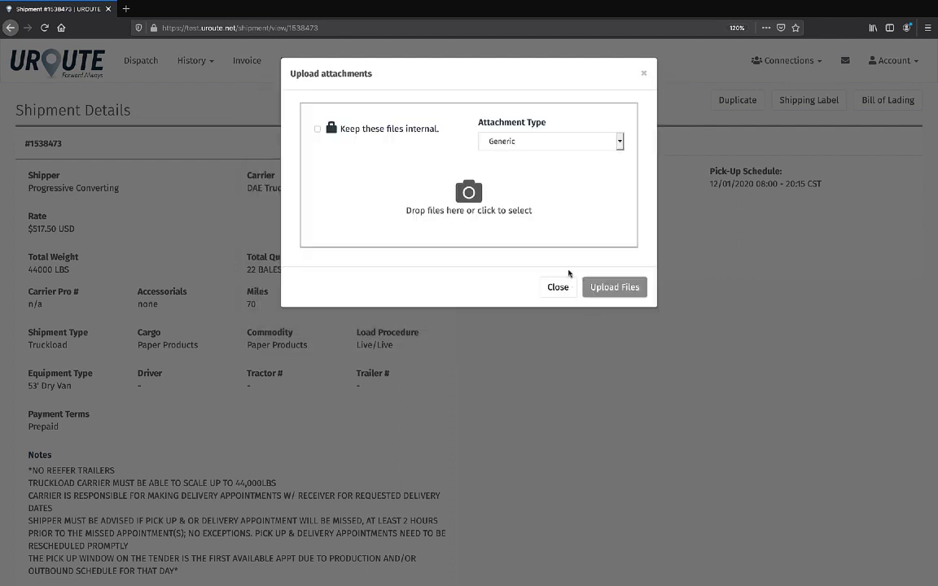
- Set the attachment type to Delivery Receipt in the shipment's upload form, and close the form without uploading
left_click(593, 141)
left_click(590, 149)
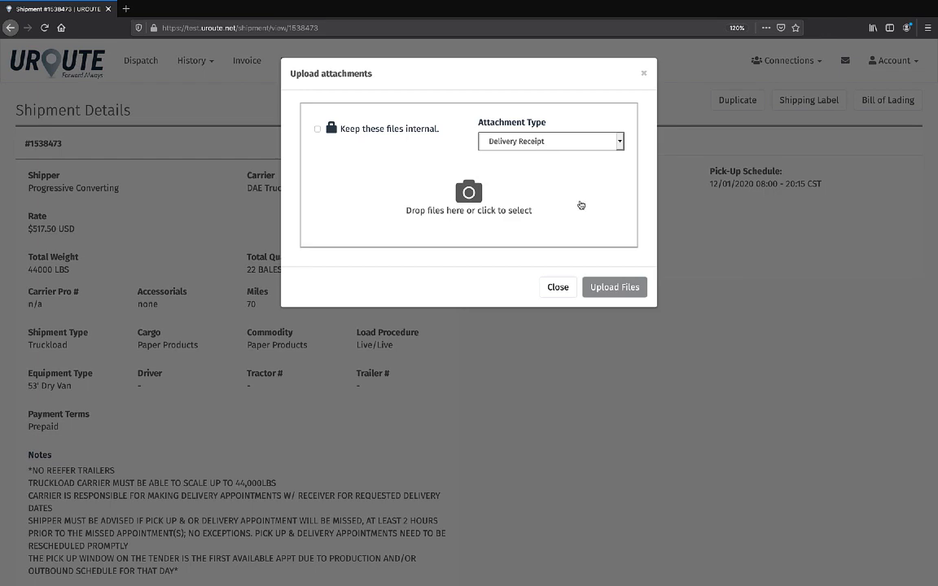
left_click(554, 293)
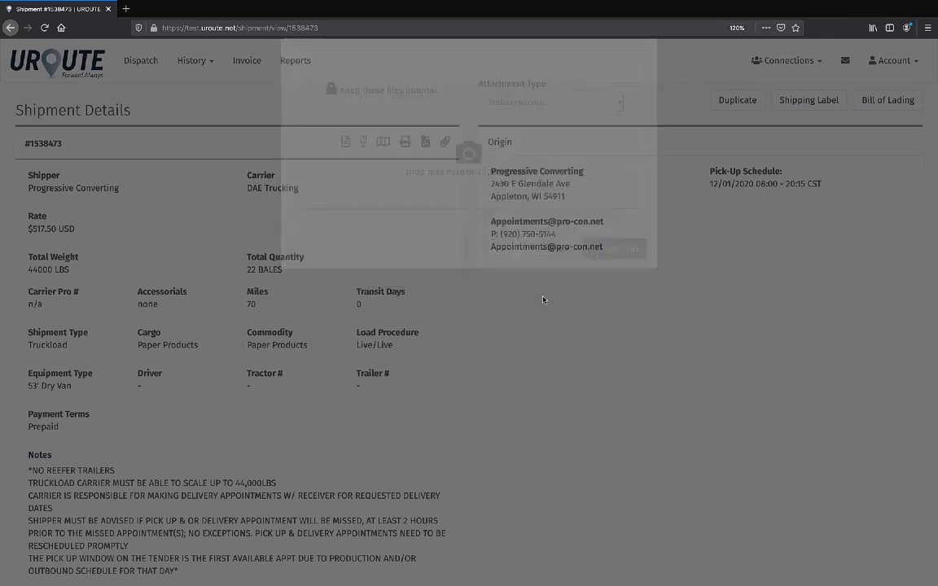
- Return to the edited Progressive Converting invoice and save it as final rather than as a draft
left_click(10, 29)
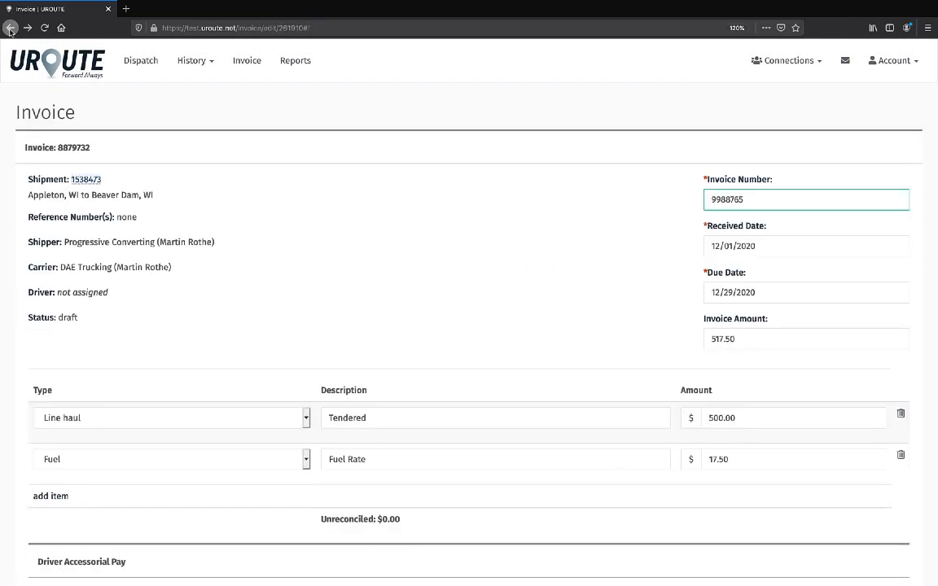
scroll(220, 201, "down", 5)
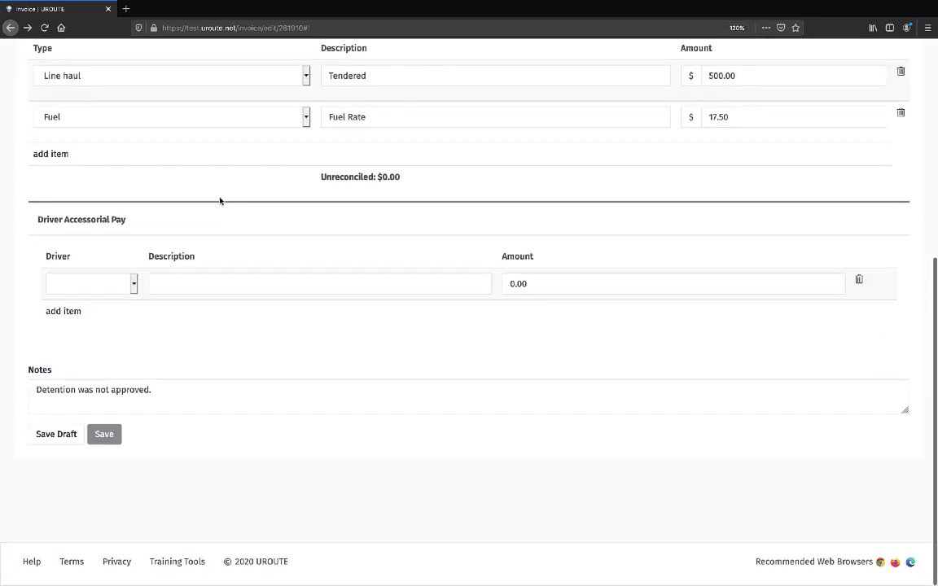
left_click(110, 439)
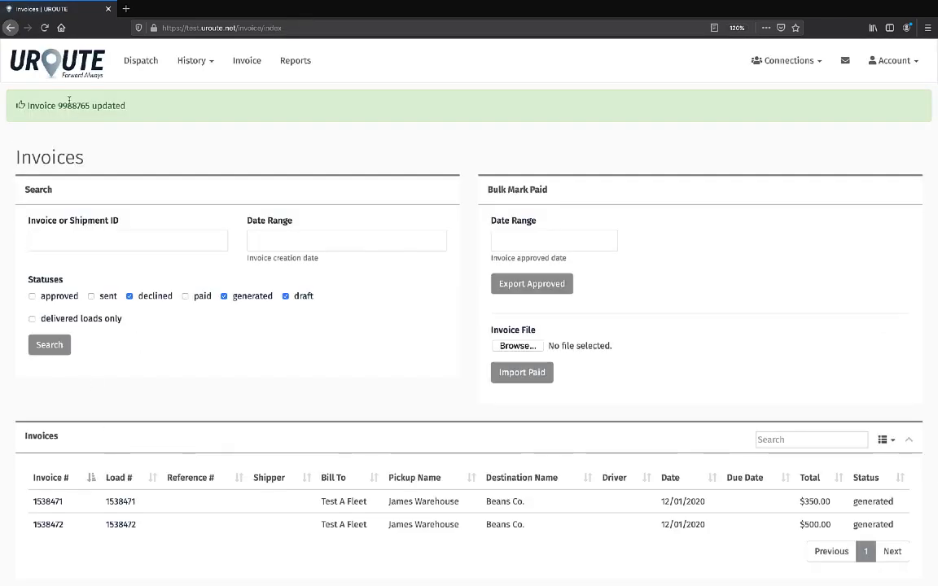
- Search the invoices with the approved status included, and check the status of the Progressive Converting invoice
scroll(310, 510, "down", 1)
scroll(310, 510, "down", 2)
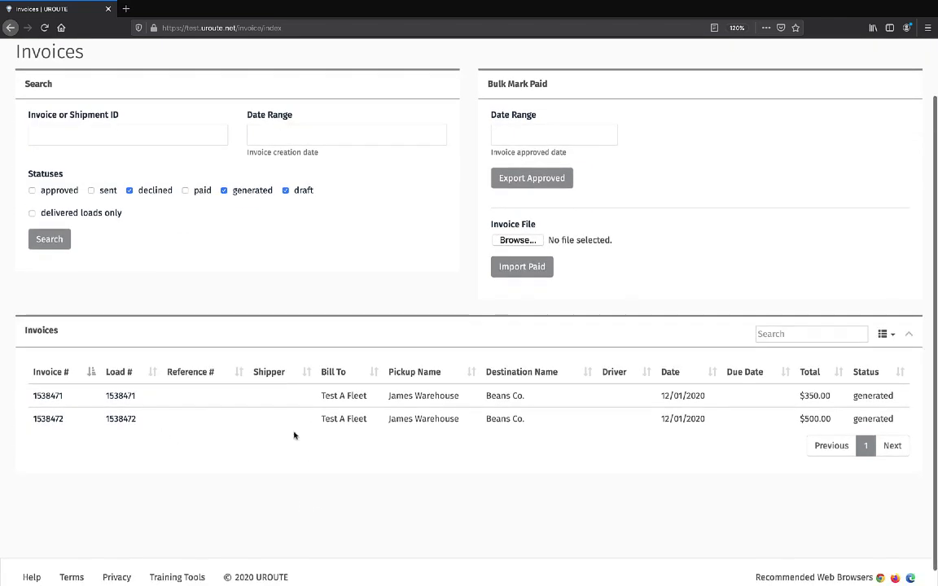
mouse_move(36, 190)
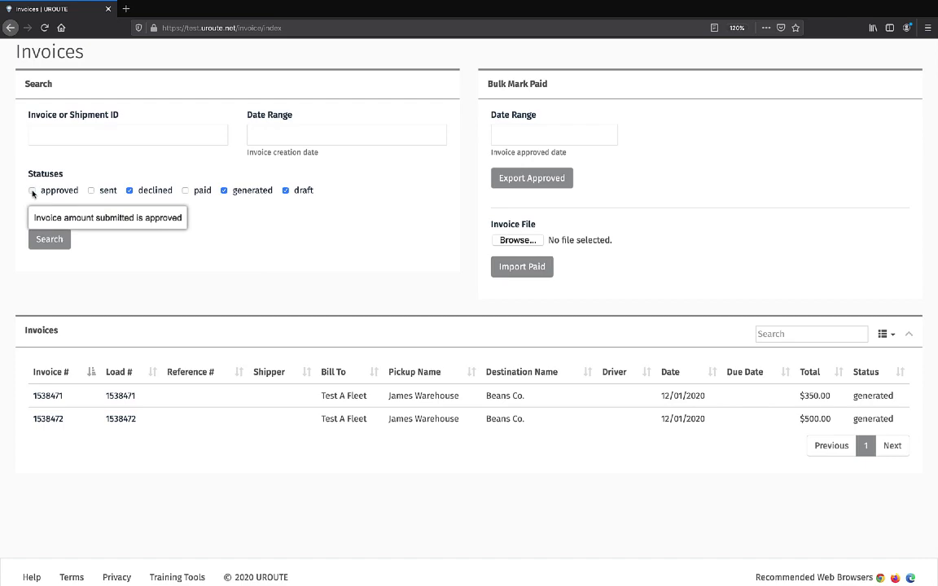
left_click(32, 193)
left_click(42, 237)
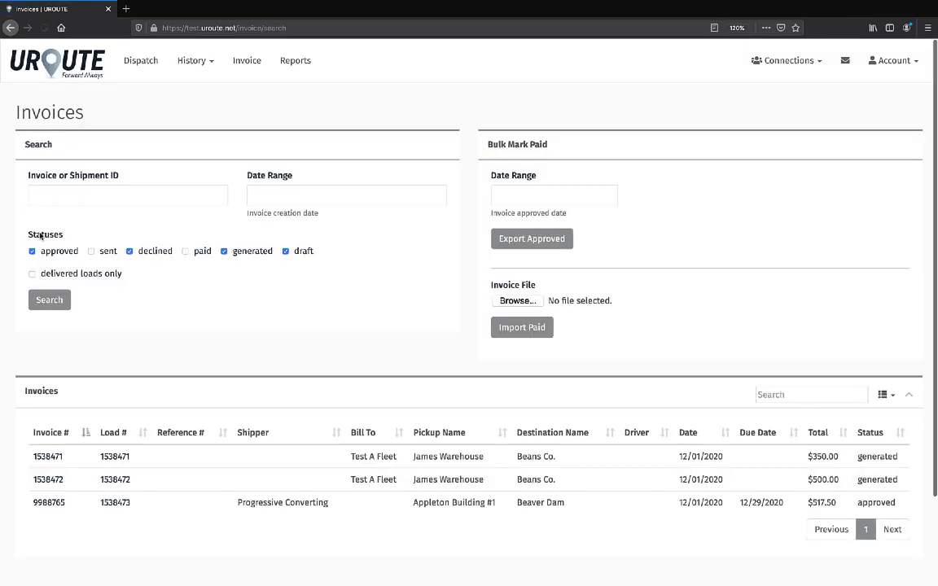
scroll(196, 415, "down", 2)
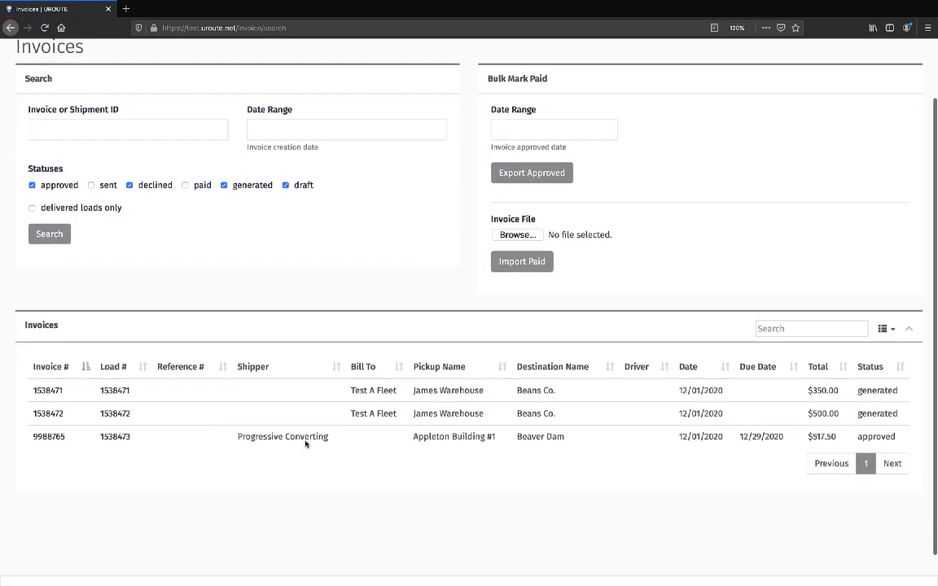
mouse_move(868, 444)
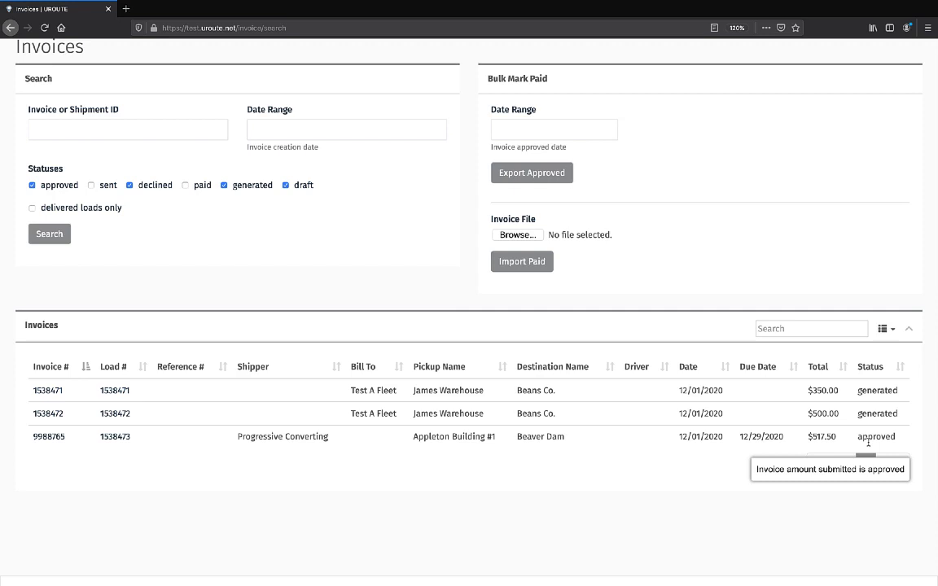
- Add the sent status to the invoice search filter
left_click(91, 186)
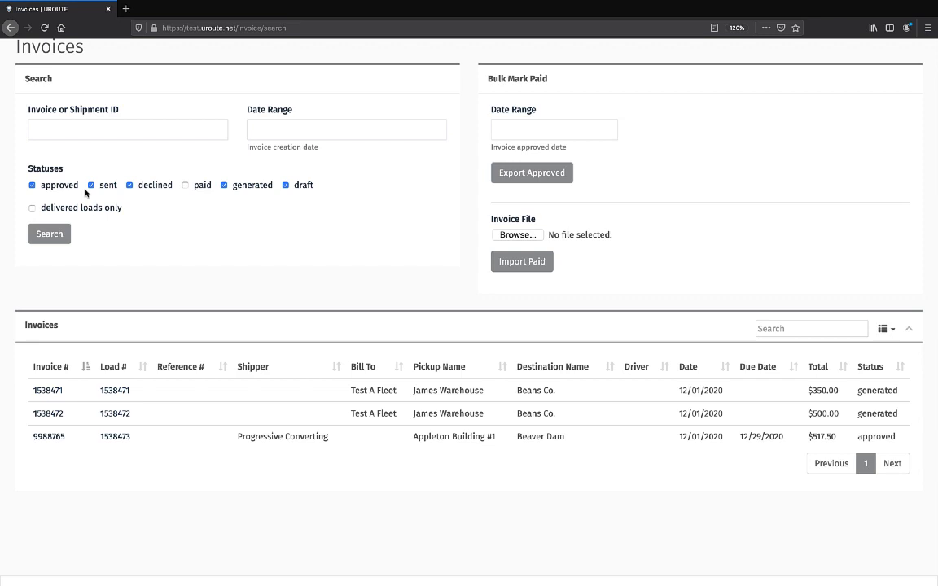
scroll(86, 193, "up", 2)
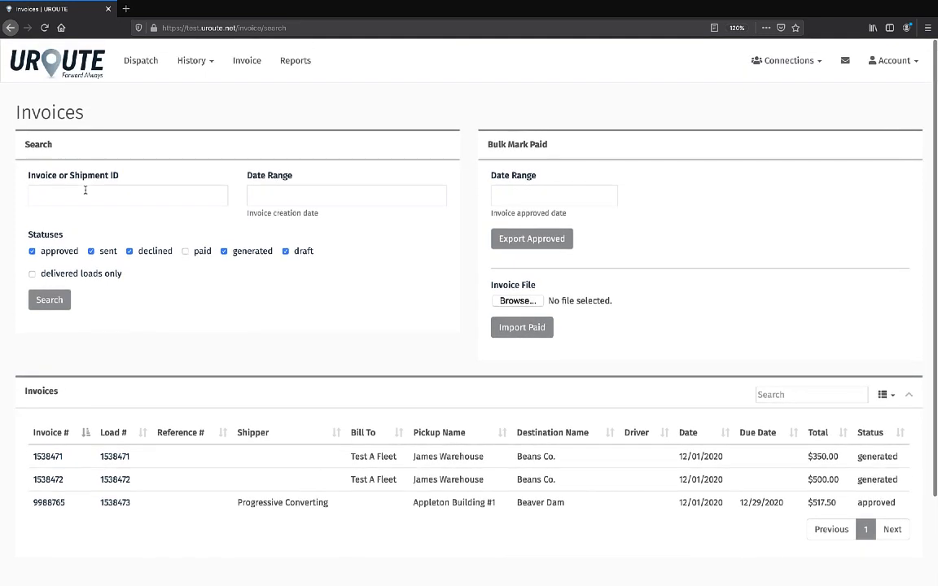